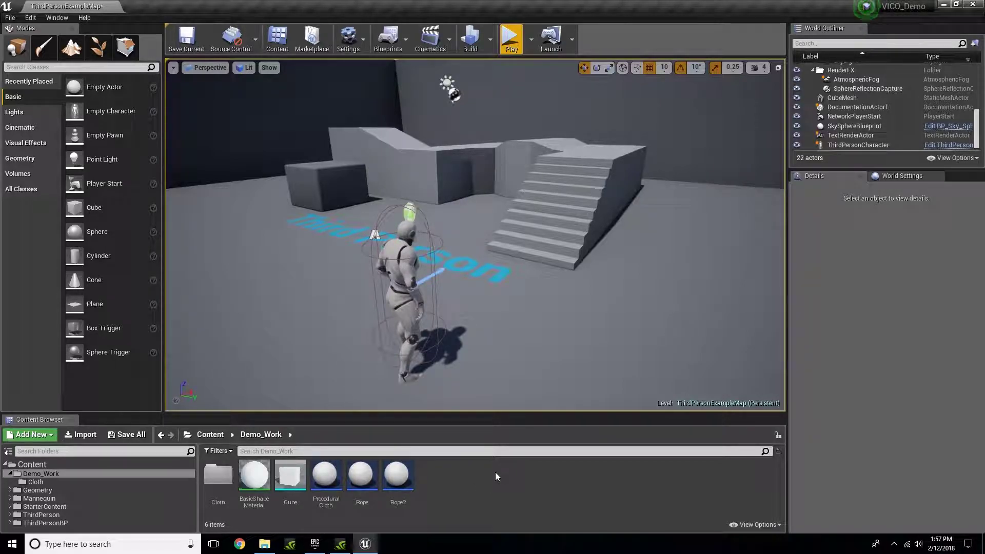
# Step: Create a Blueprint class based on Actor in the Demo_Work folder and name it MeshCloth
pyautogui.rightClick(463, 488)
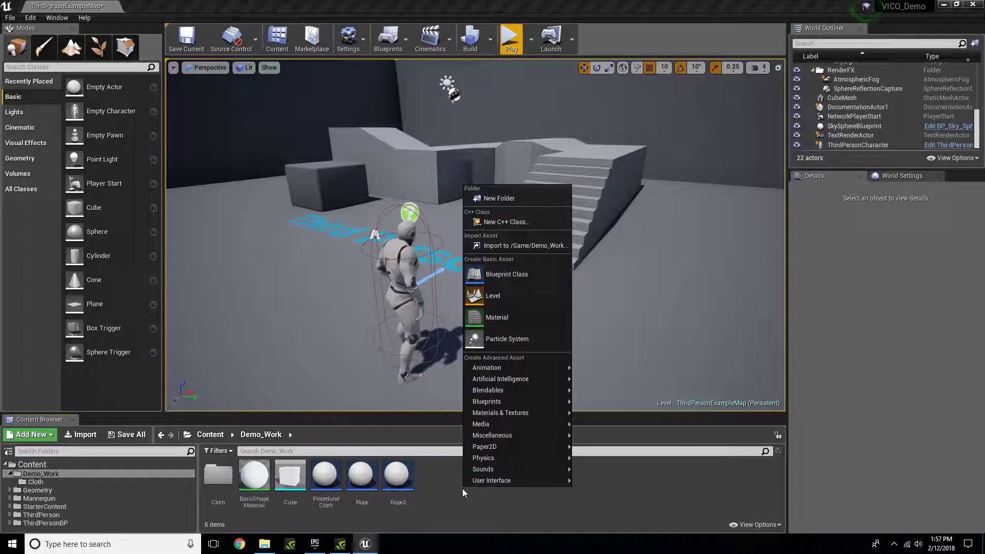
pyautogui.click(507, 274)
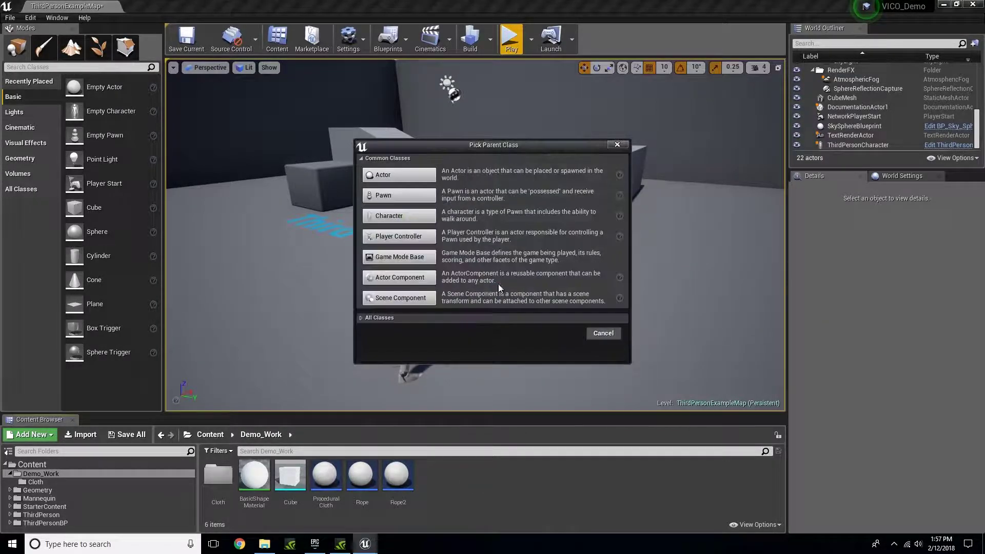
pyautogui.click(386, 175)
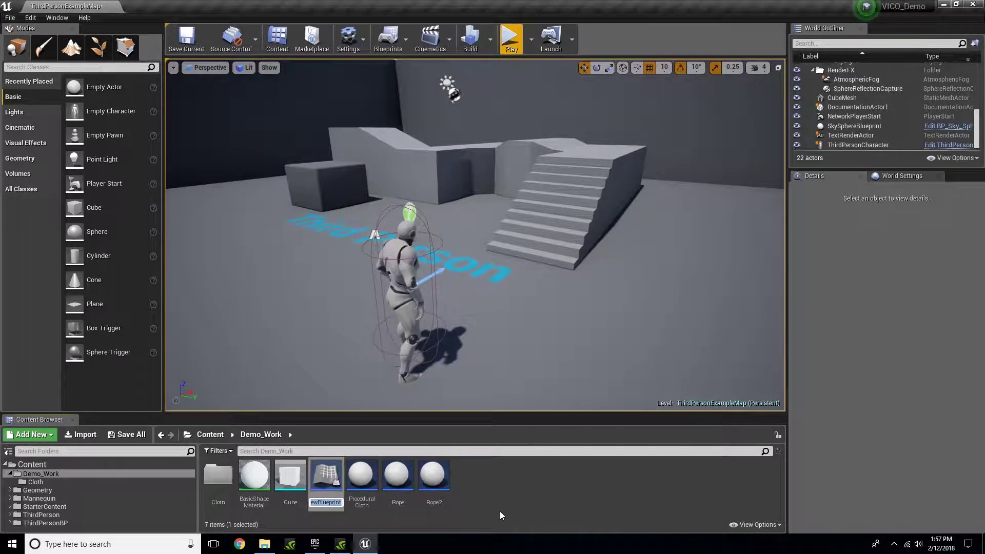
pyautogui.write('MeshCloth')
pyautogui.press('Return')
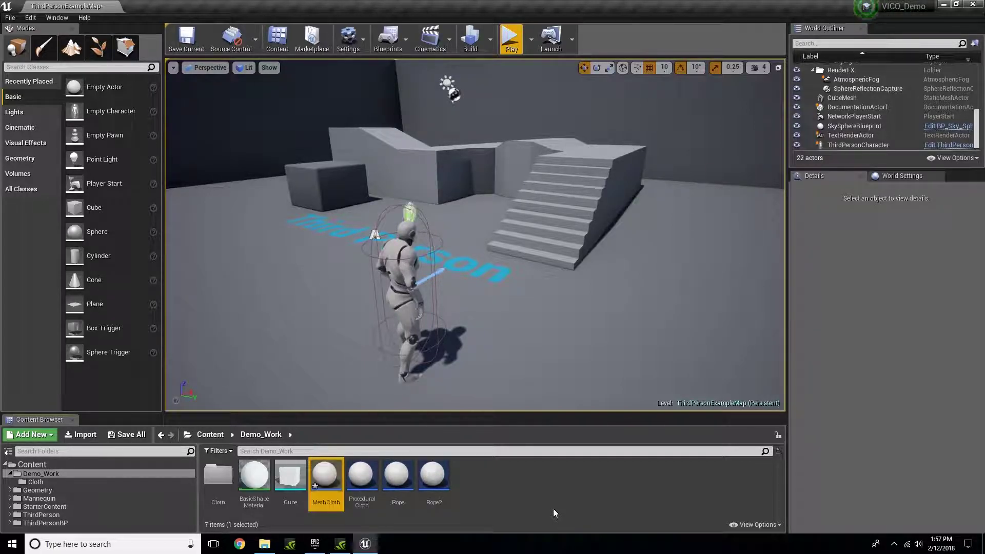
# Step: Open the MeshCloth blueprint and add a VDMesh Cloth component to it
pyautogui.doubleClick(322, 487)
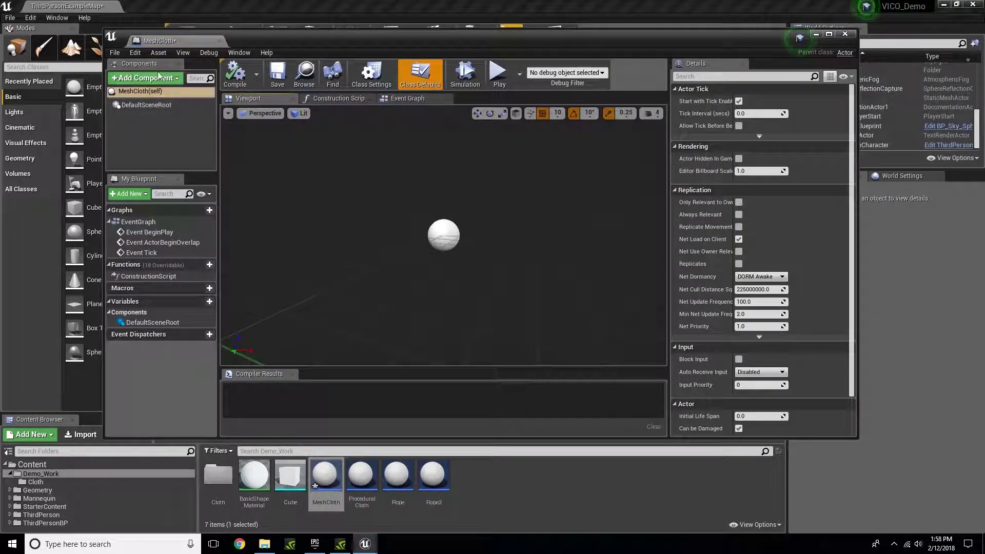
pyautogui.click(144, 80)
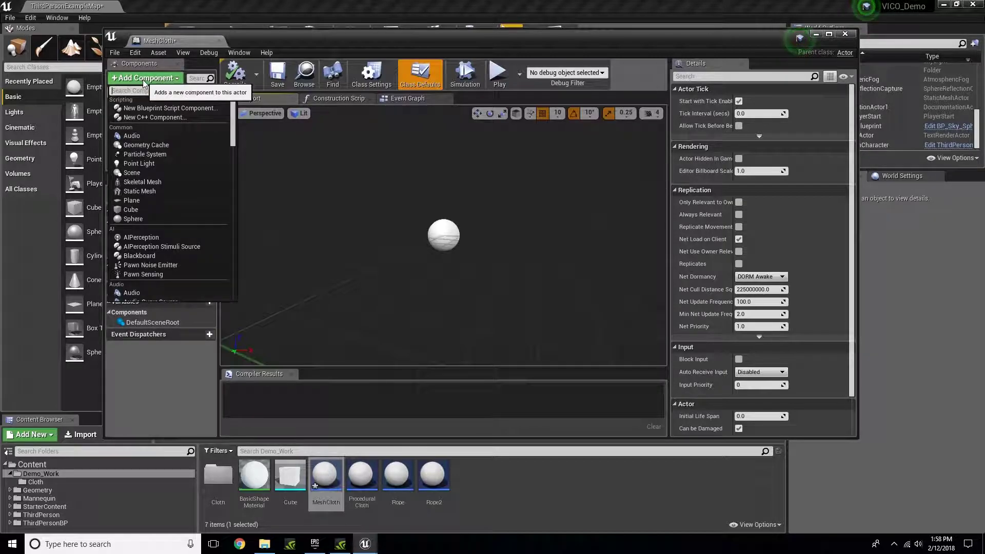
pyautogui.write('vd')
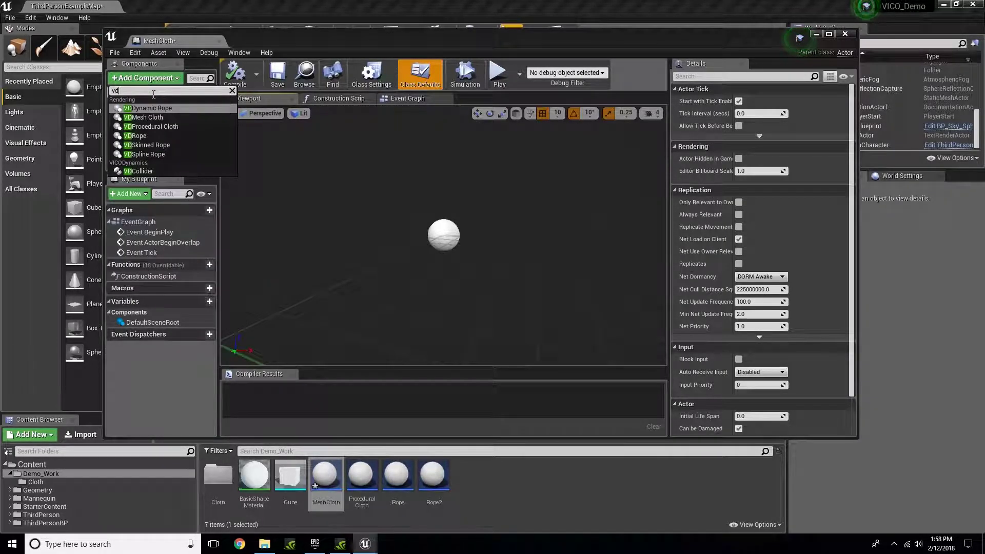
pyautogui.click(147, 117)
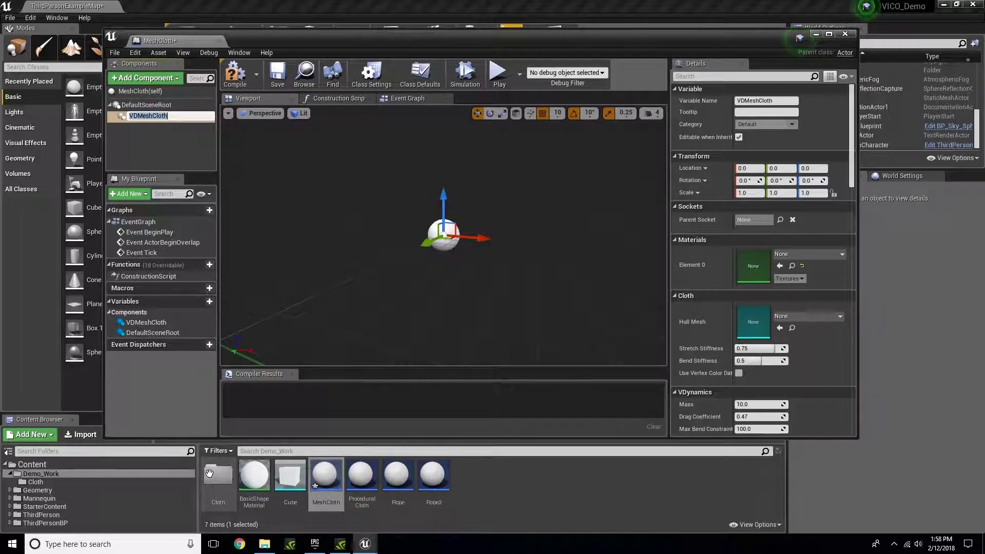
# Step: Open the cloth static mesh from the Cloth folder, examine it from several angles, and close the editor window
pyautogui.doubleClick(217, 476)
pyautogui.doubleClick(214, 480)
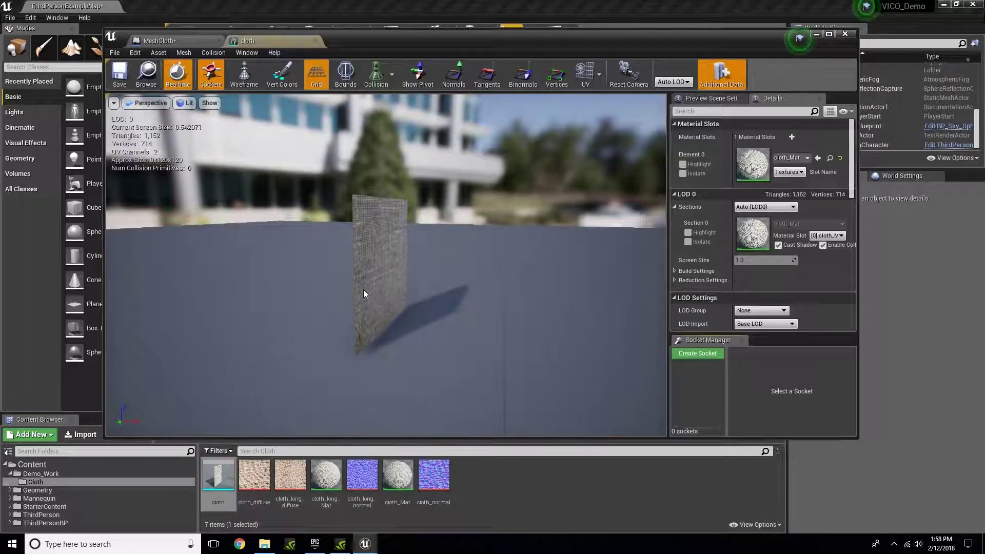
pyautogui.moveTo(363, 290); pyautogui.dragTo(544, 277)
pyautogui.moveTo(363, 289); pyautogui.dragTo(364, 349, button='middle')
pyautogui.keyDown('alt'); pyautogui.moveTo(386, 265); pyautogui.dragTo(277, 280); pyautogui.keyUp('alt')
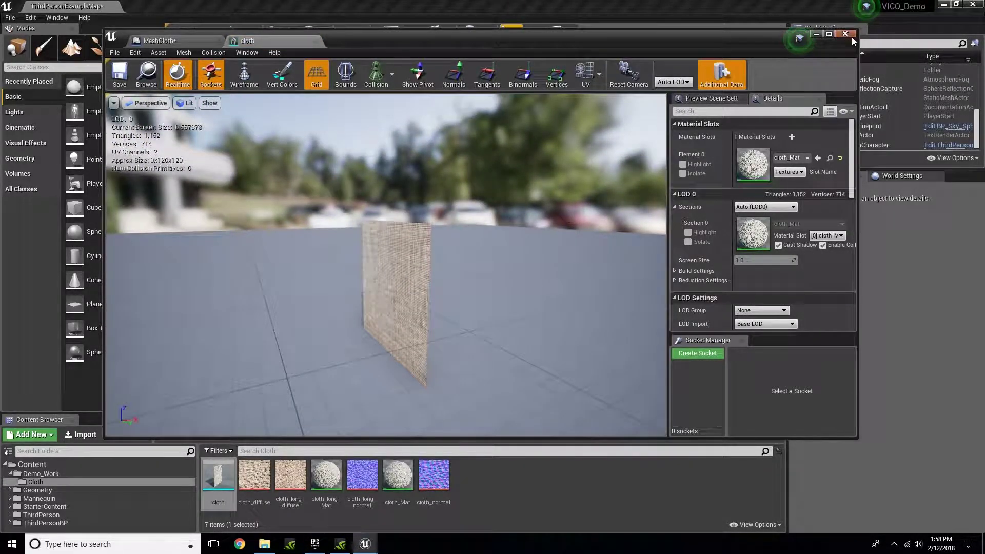
pyautogui.click(845, 34)
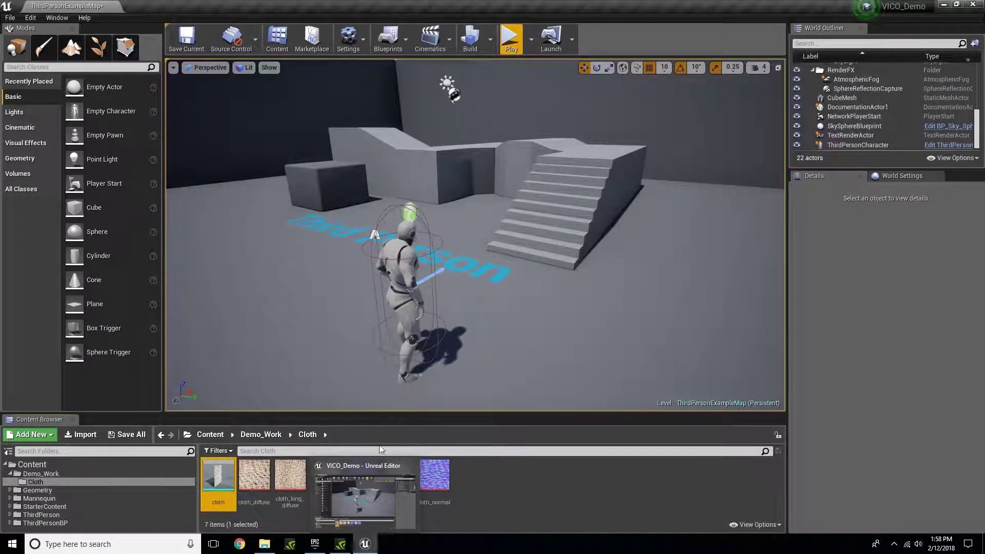
# Step: Reopen the MeshCloth blueprint from Demo_Work and assign the cloth mesh as the VDMeshCloth component's Hull Mesh
pyautogui.click(57, 474)
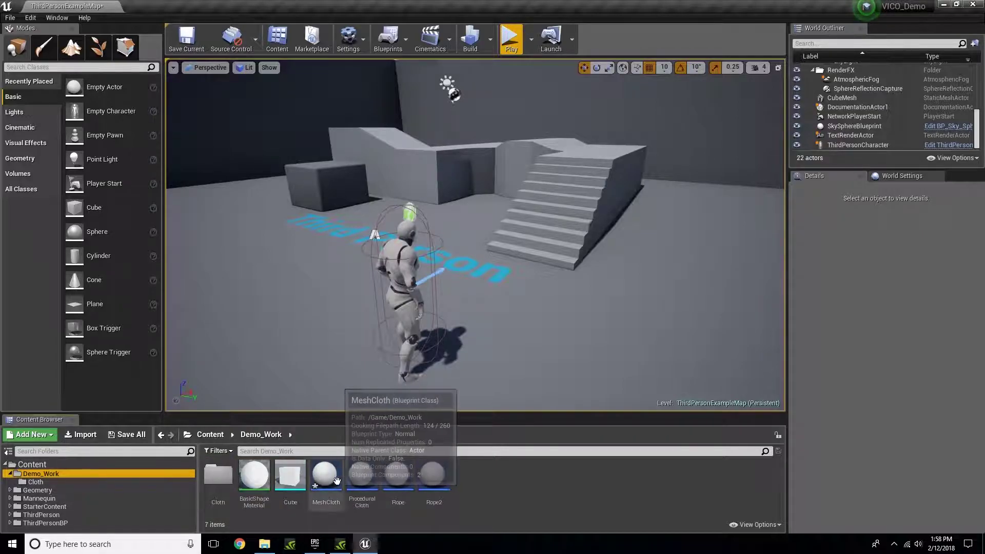
pyautogui.doubleClick(336, 498)
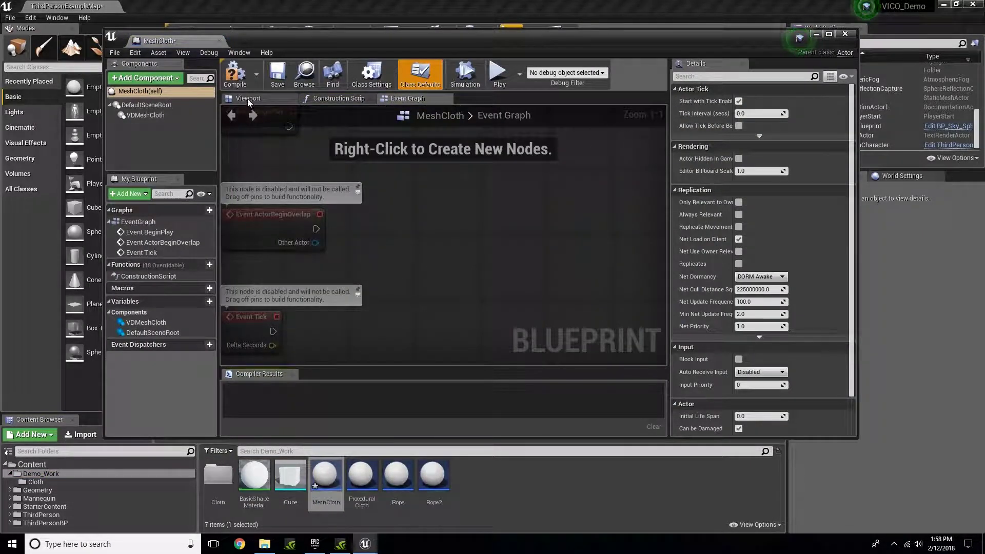
pyautogui.click(248, 100)
pyautogui.click(145, 115)
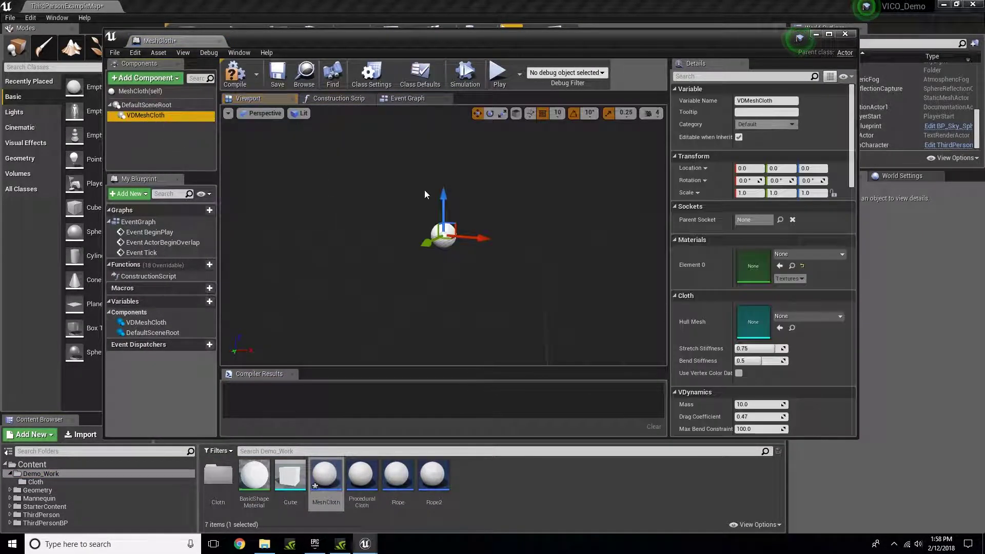
pyautogui.doubleClick(208, 478)
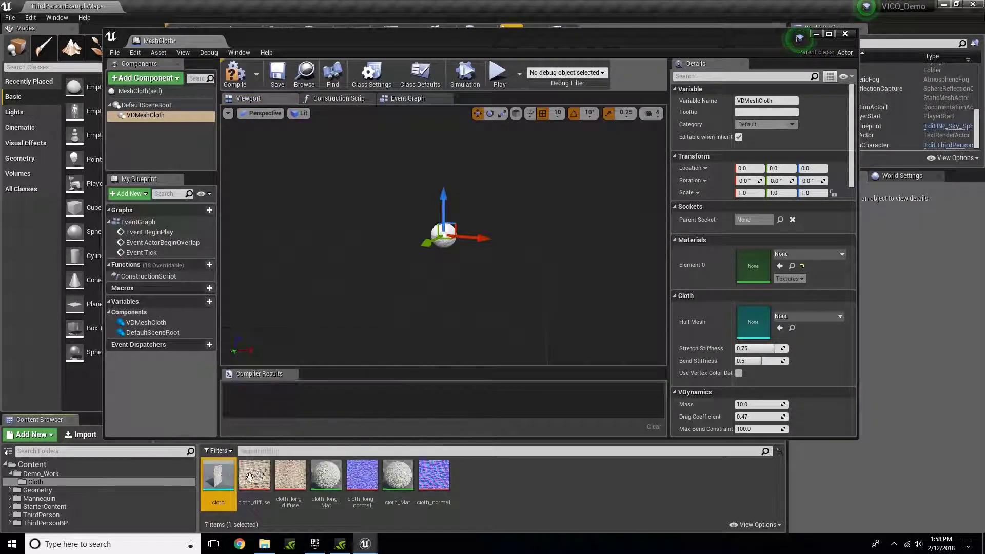
pyautogui.click(778, 328)
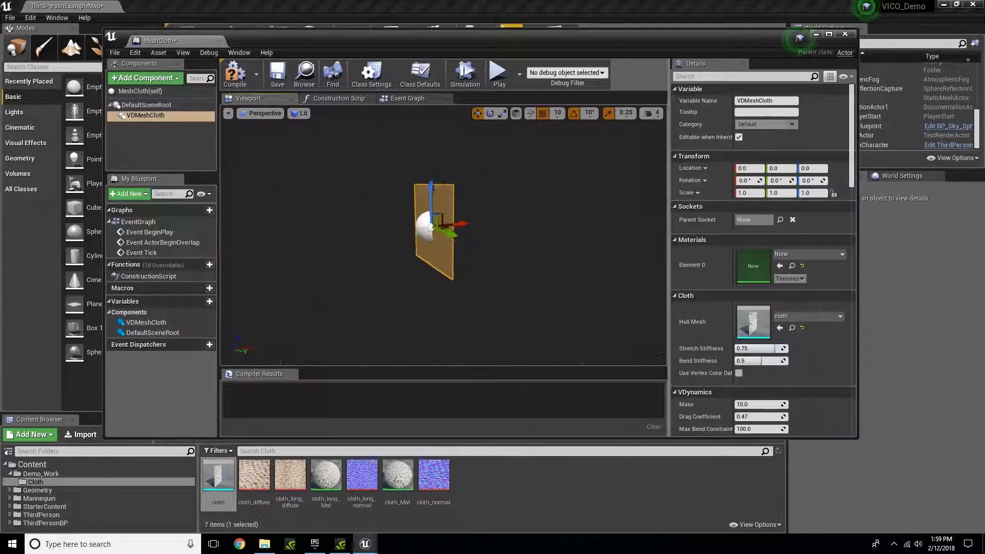
# Step: Assign the cloth_Mat material to Element 0 of the VDMeshCloth component and check both sides of the cloth
pyautogui.moveTo(521, 288)
pyautogui.mouseDown(button='right')
pyautogui.moveTo(552, 277)
pyautogui.moveTo(514, 298)
pyautogui.moveTo(533, 277)
pyautogui.moveTo(521, 287)
pyautogui.mouseUp(button='right')
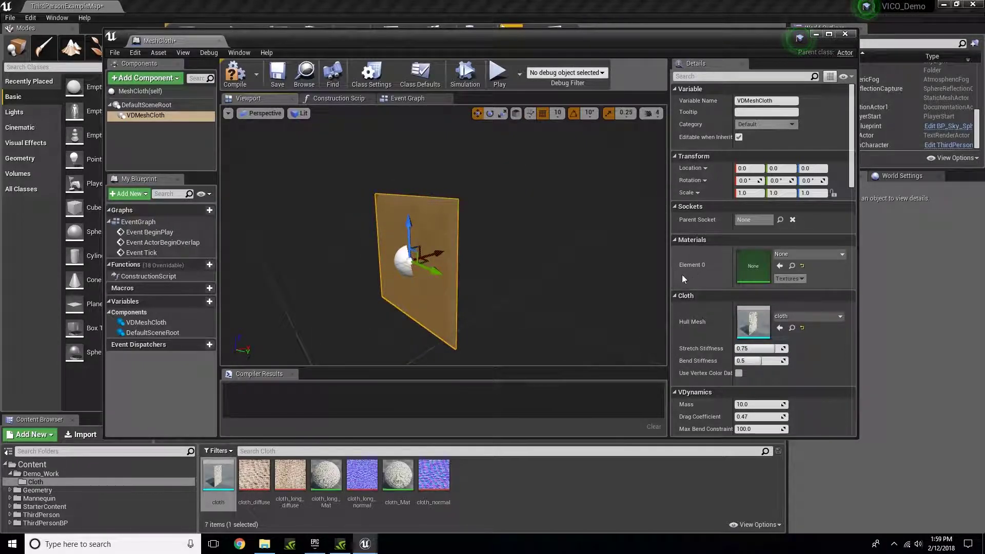
pyautogui.click(402, 483)
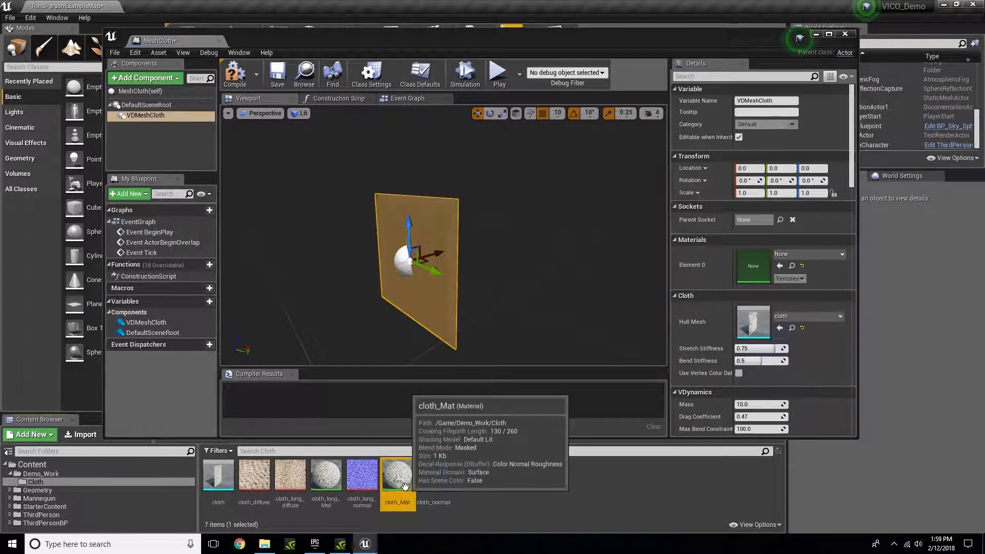
pyautogui.click(781, 266)
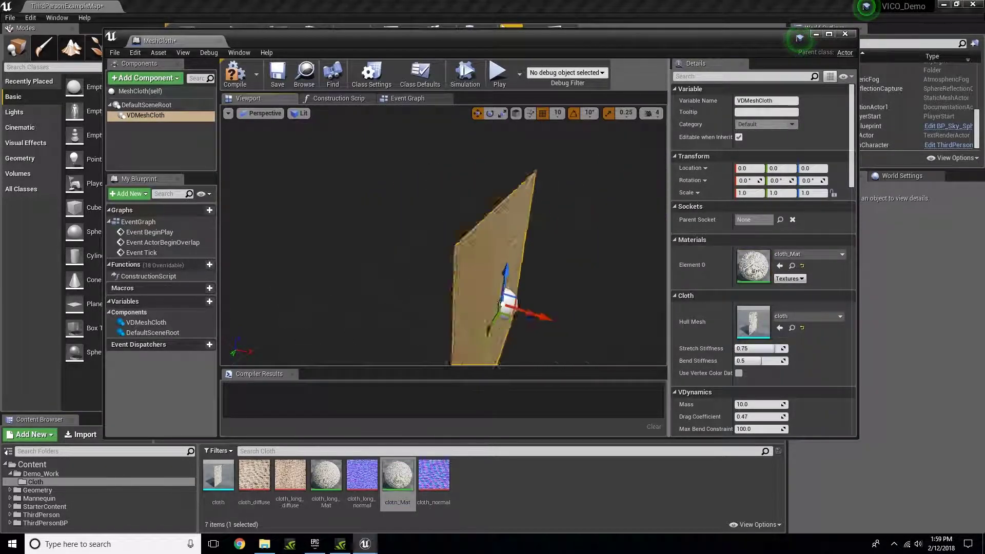
pyautogui.moveTo(443, 236); pyautogui.dragTo(323, 233, button='right')
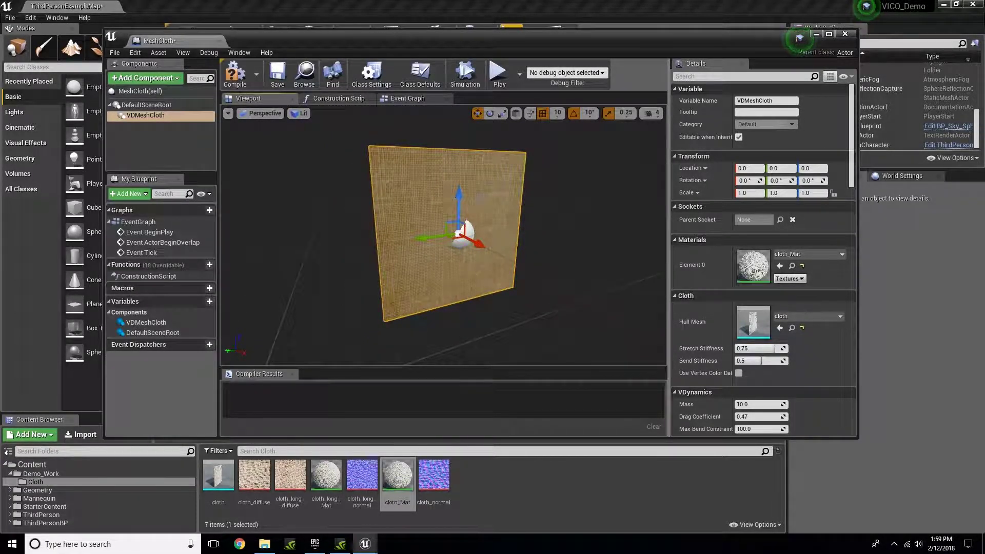
pyautogui.moveTo(539, 280); pyautogui.dragTo(554, 246, button='right')
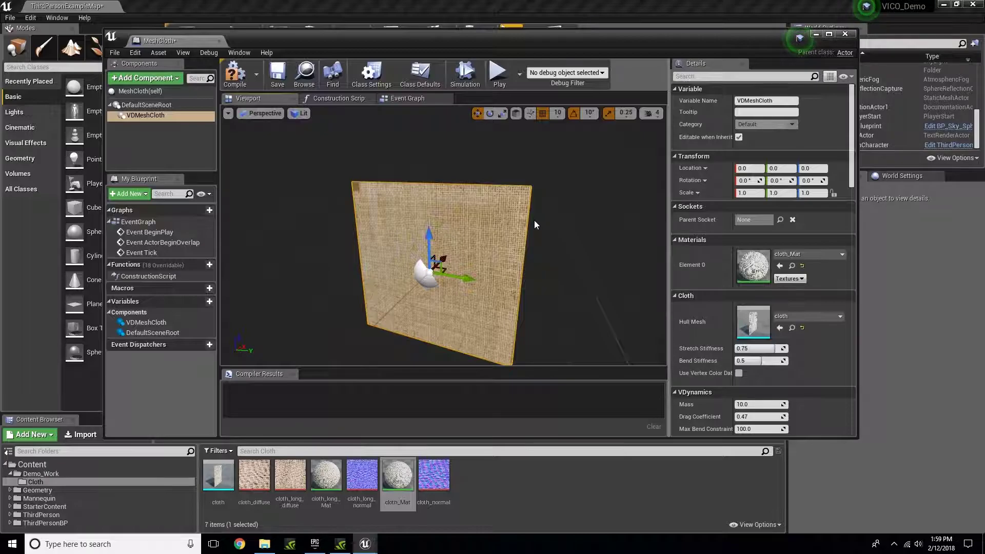
# Step: Add a Sphere Collision component under VDMeshCloth and move it to the cloth's upper corner at Y -60, Z 60
pyautogui.click(159, 80)
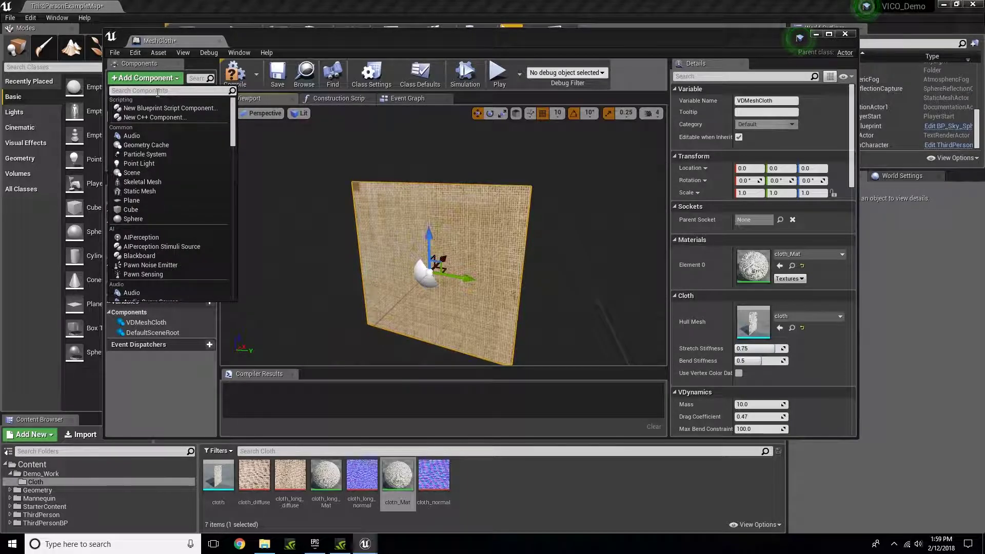
pyautogui.write('col')
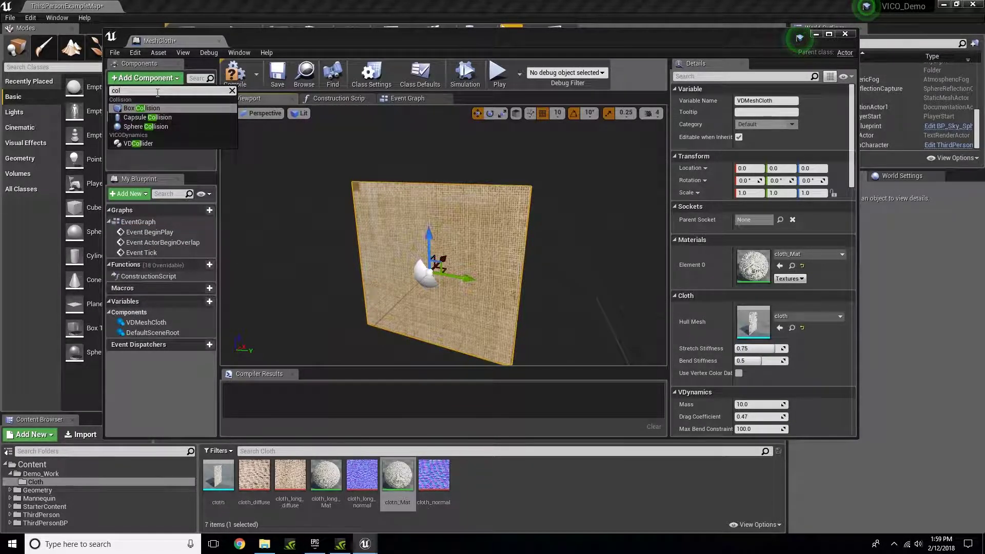
pyautogui.click(137, 127)
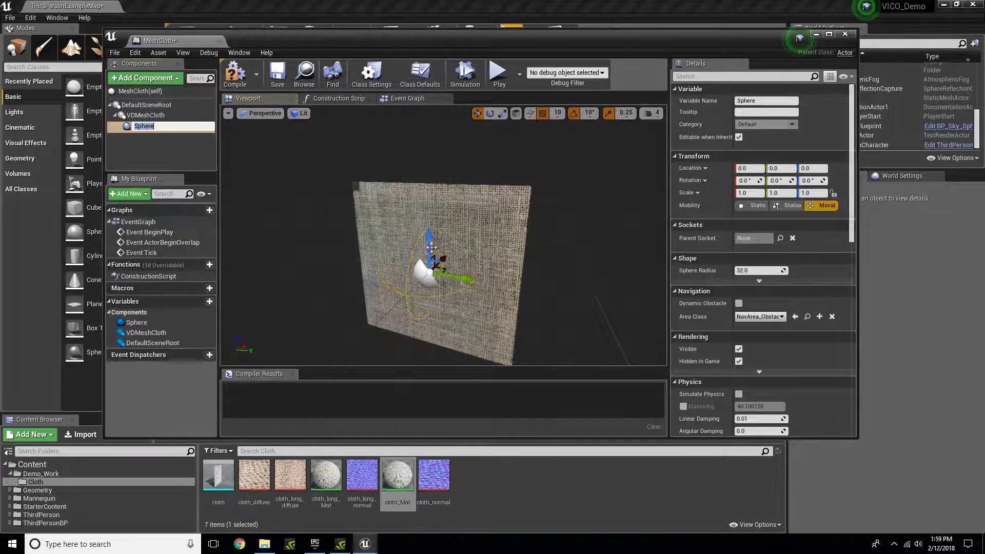
pyautogui.moveTo(427, 241); pyautogui.dragTo(431, 157)
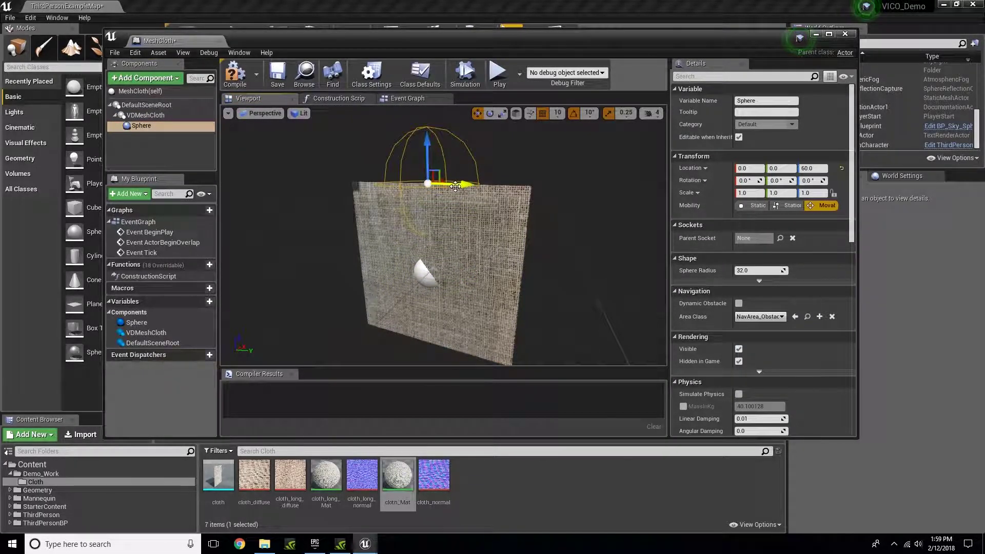
pyautogui.moveTo(469, 185); pyautogui.dragTo(380, 179)
# Step: Scale the collision sphere down uniformly to about 0.063 with scale snapping switched off, and re-enable scale snapping
pyautogui.moveTo(380, 180); pyautogui.dragTo(328, 148, button='right')
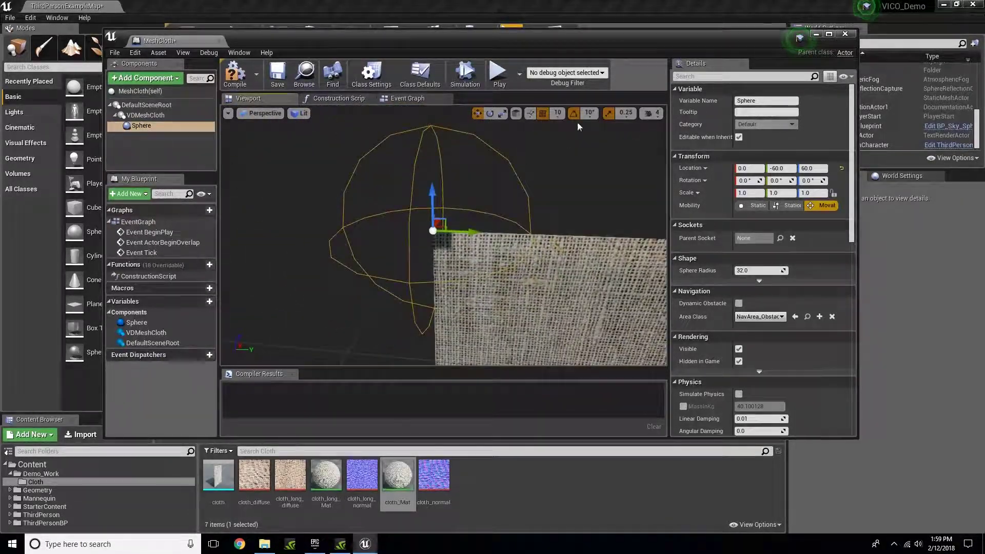
pyautogui.click(606, 115)
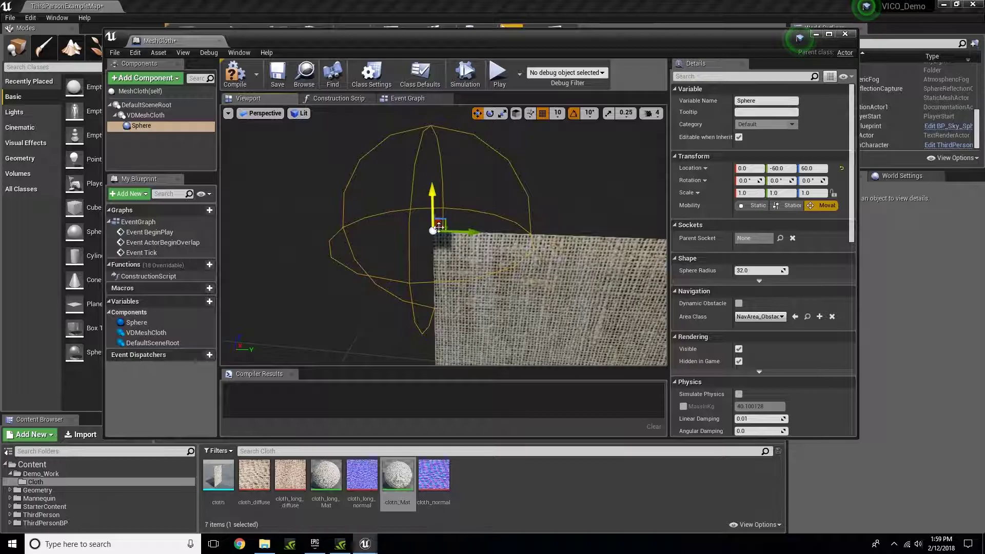
pyautogui.press('e')
pyautogui.press('r')
pyautogui.moveTo(433, 231); pyautogui.dragTo(417, 253)
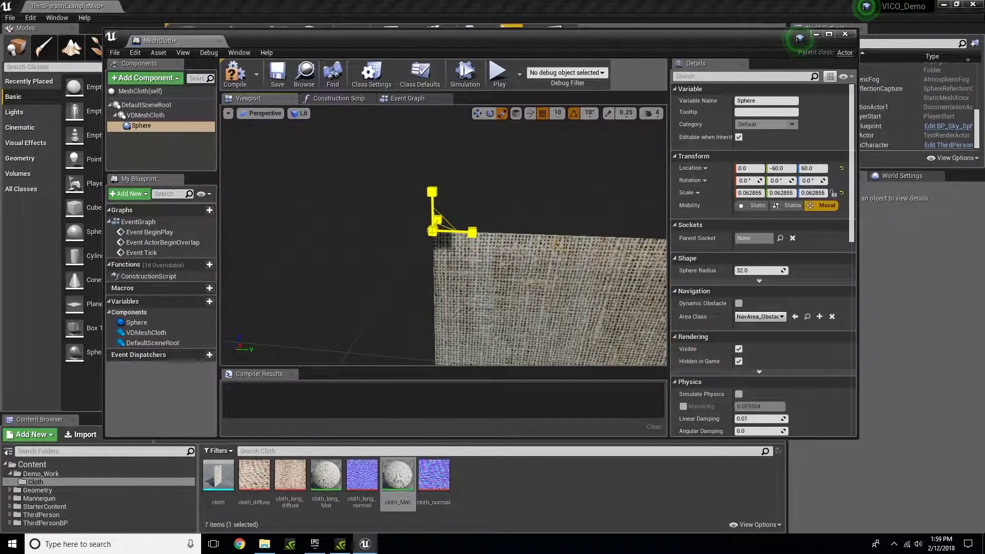
pyautogui.moveTo(444, 236); pyautogui.dragTo(447, 311, button='right')
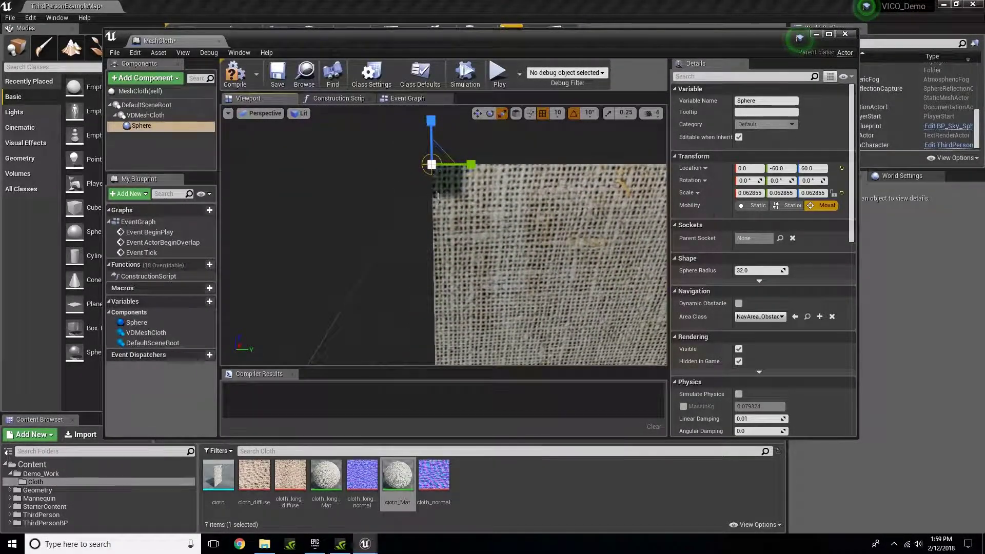
pyautogui.scroll(1, 437, 195)
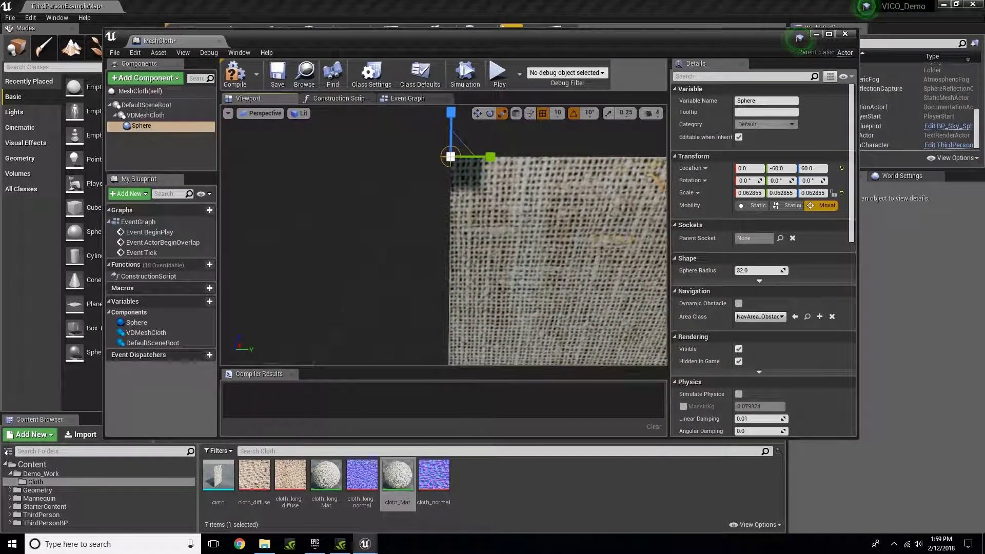
pyautogui.moveTo(444, 236); pyautogui.dragTo(488, 218, button='right')
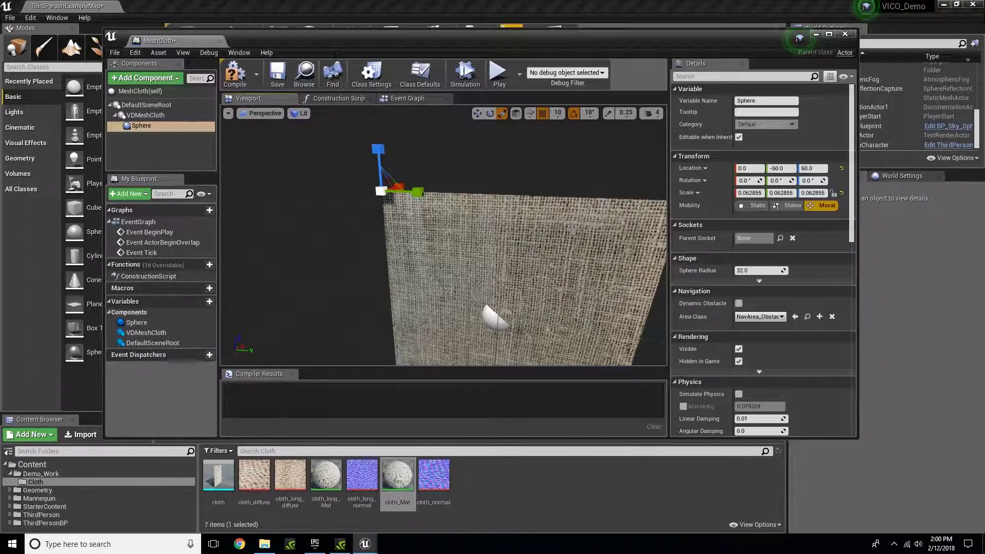
pyautogui.click(608, 113)
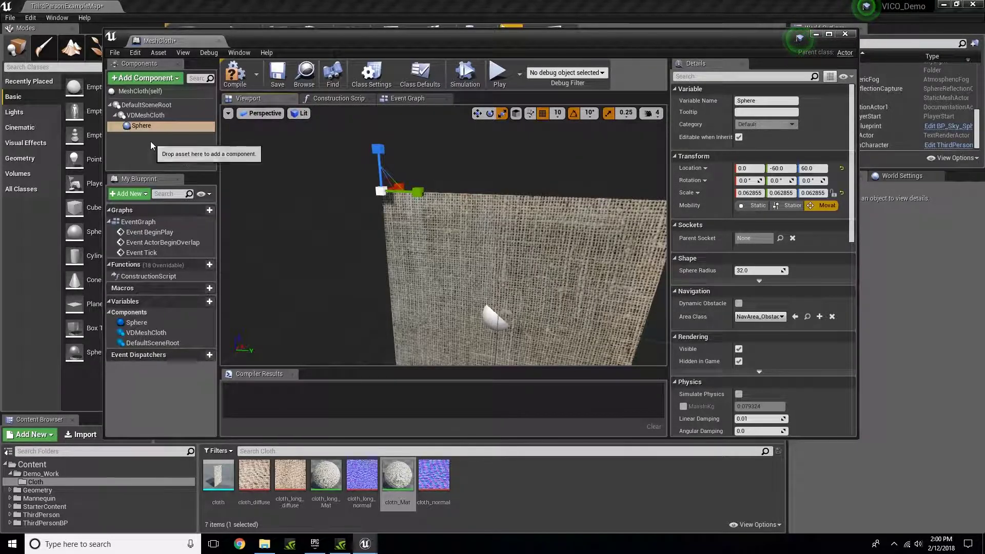
# Step: Duplicate the small collision sphere and move the copy along Y to the cloth's other upper corner at Y 60
pyautogui.click(155, 143)
pyautogui.moveTo(359, 215); pyautogui.dragTo(339, 228, button='right')
pyautogui.press('w')
pyautogui.click(182, 149)
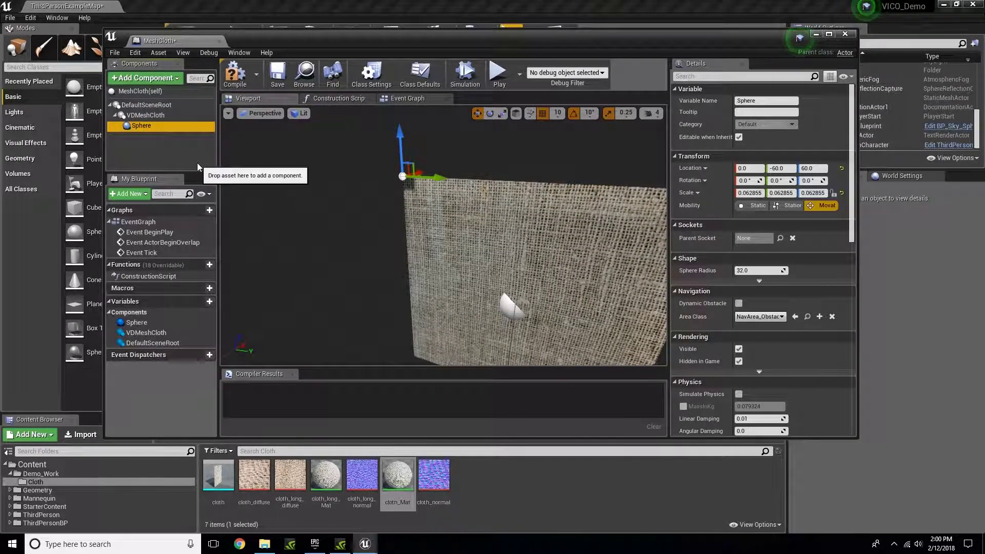
pyautogui.hotkey('ctrl', 'w')
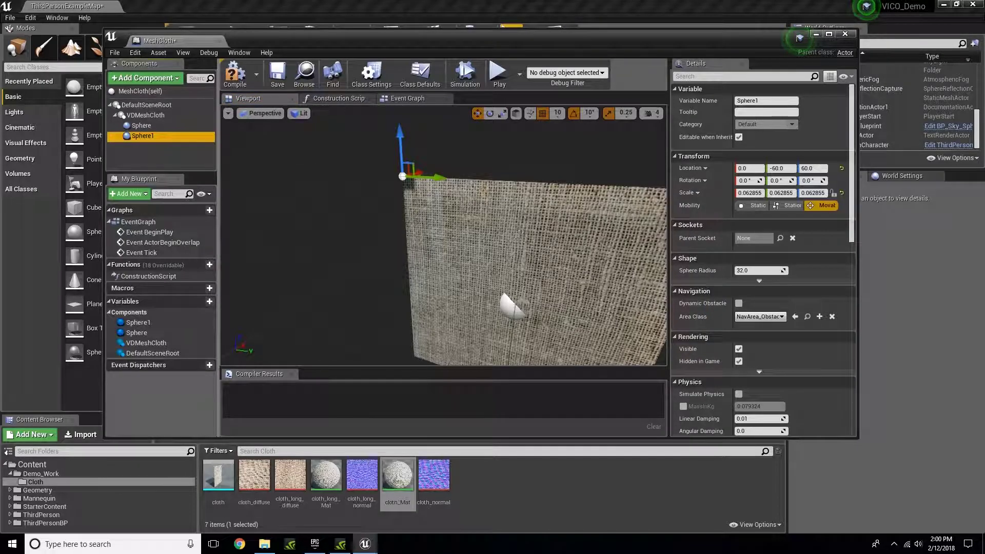
pyautogui.moveTo(518, 235); pyautogui.dragTo(570, 235, button='right')
pyautogui.moveTo(349, 180); pyautogui.dragTo(617, 211)
pyautogui.moveTo(462, 195)
pyautogui.mouseDown(button='right')
pyautogui.moveTo(421, 236)
pyautogui.moveTo(456, 187)
pyautogui.moveTo(462, 195)
pyautogui.mouseUp(button='right')
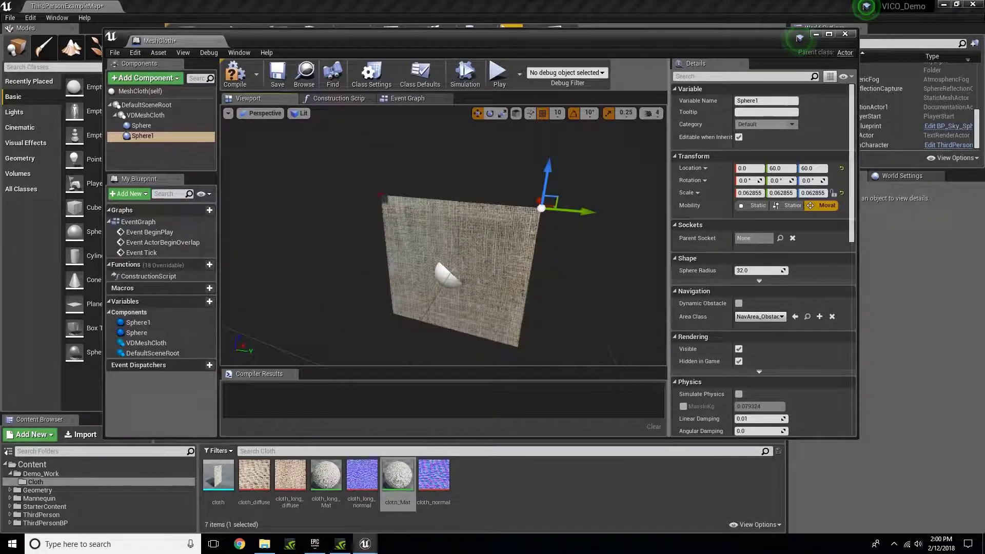
# Step: Filter the VDMeshCloth component's details for "rigi" to check its Attach to Rigids setting, and clear the filter
pyautogui.click(465, 267)
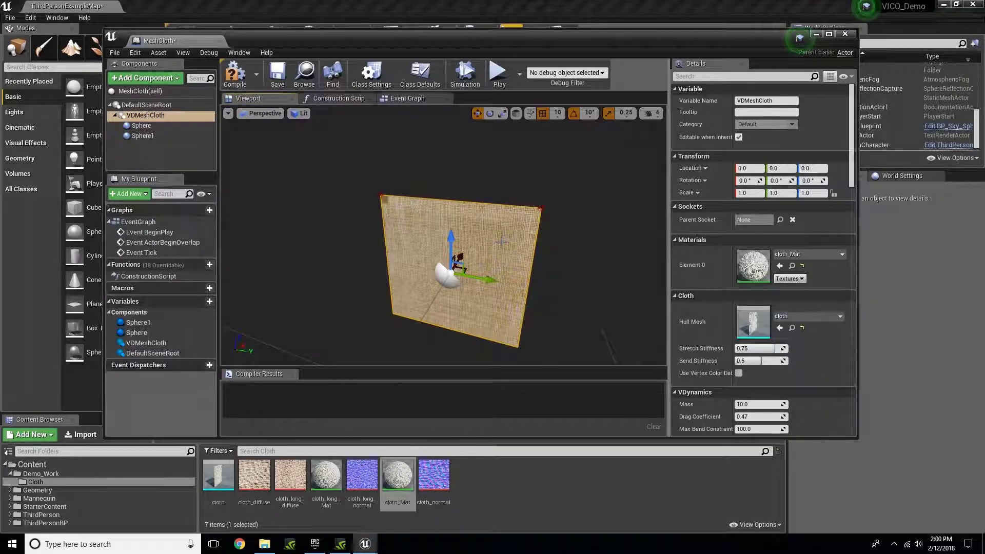
pyautogui.click(743, 78)
pyautogui.write('r')
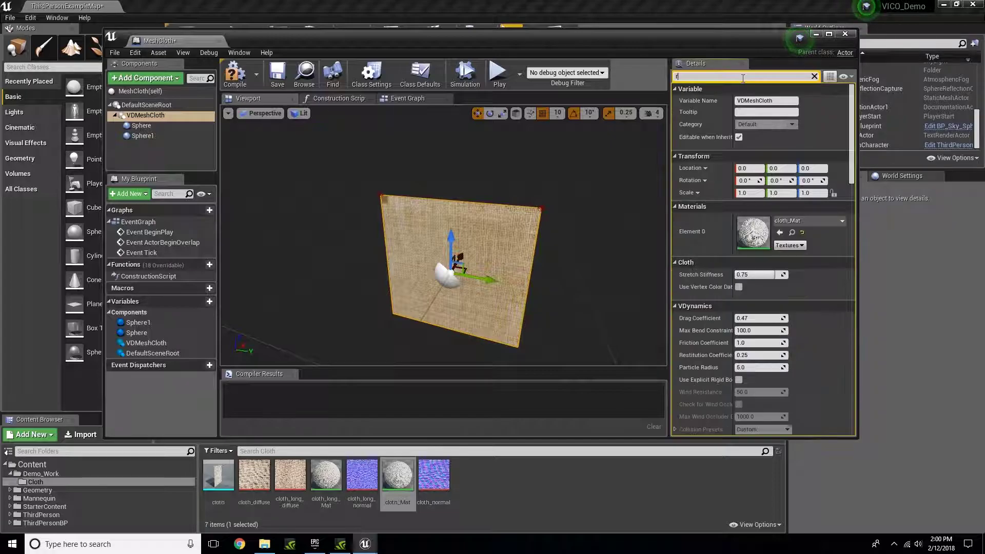
pyautogui.write('igi')
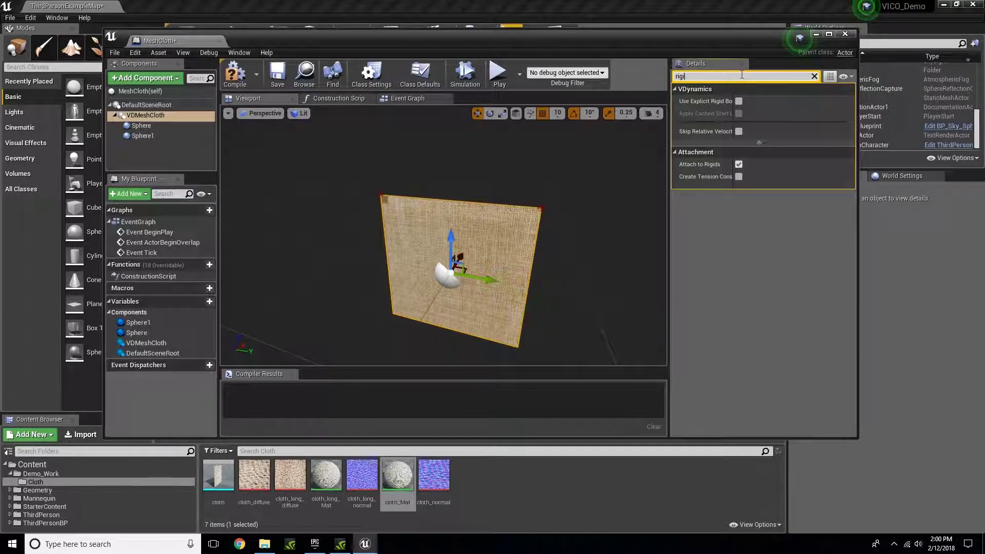
pyautogui.click(815, 76)
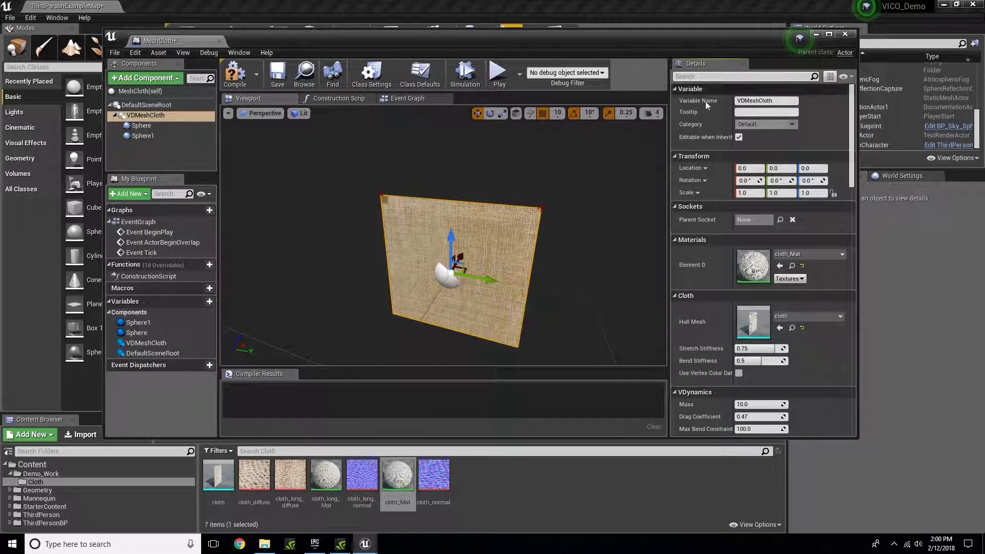
# Step: Compile the MeshCloth blueprint and place it from the Demo_Work folder above the floor by the stairs, at about X -580, Y 430, Z 310
pyautogui.click(235, 74)
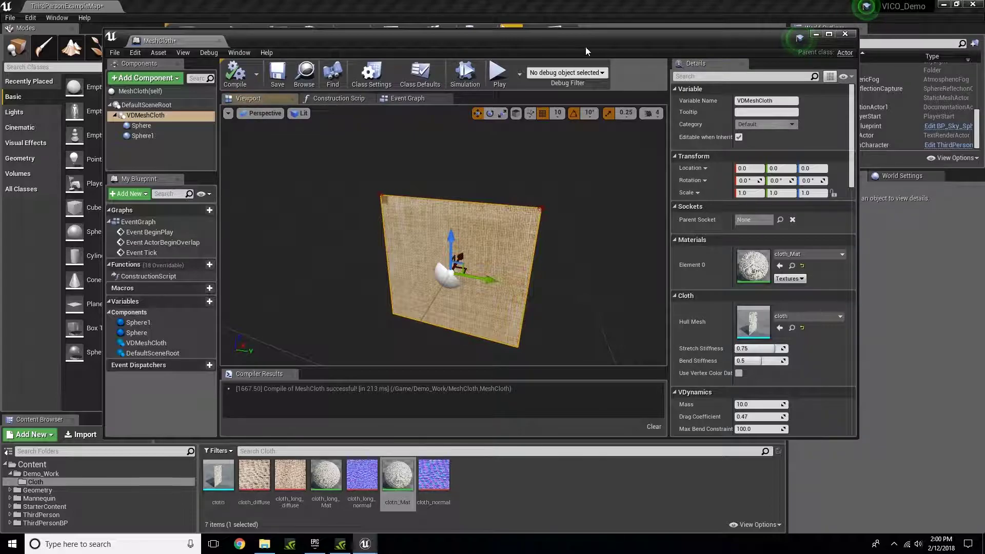
pyautogui.moveTo(601, 37); pyautogui.dragTo(550, 93)
pyautogui.click(796, 91)
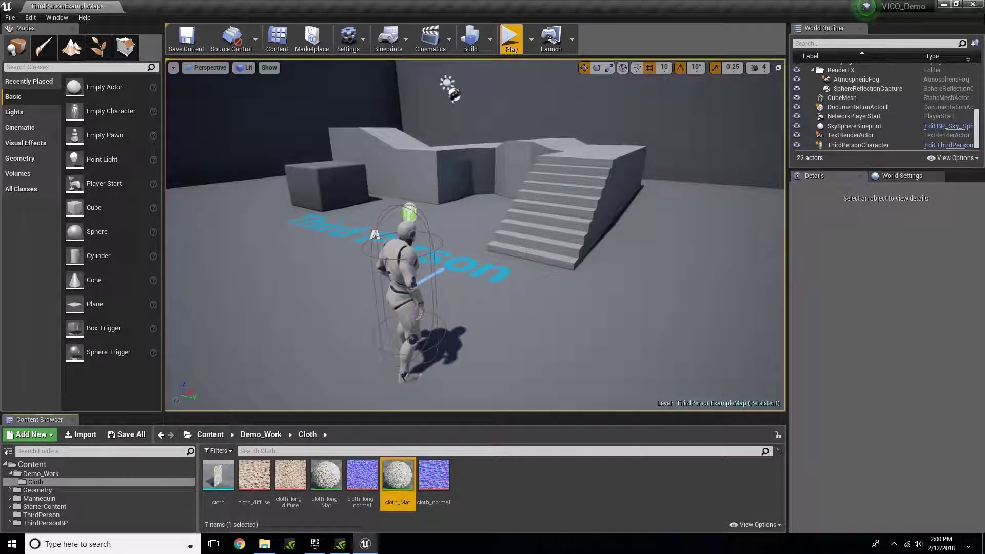
pyautogui.click(34, 474)
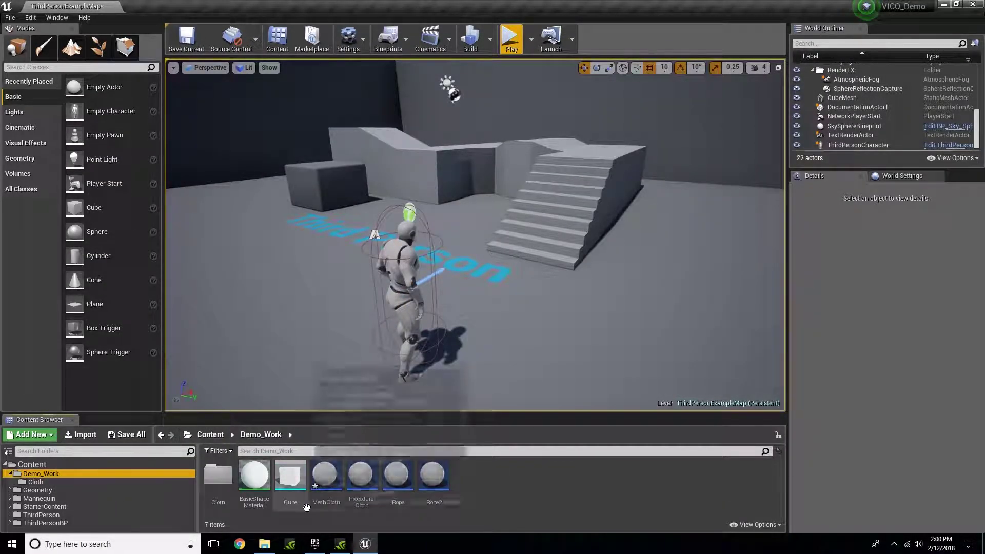
pyautogui.moveTo(326, 474); pyautogui.dragTo(512, 293)
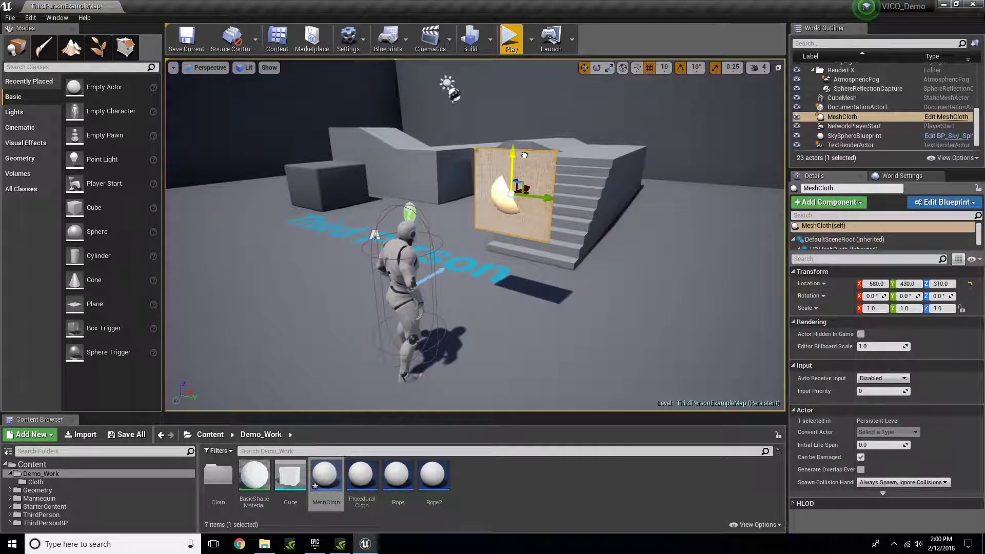
# Step: Play the level and run the character back and forth through the hanging cloth to test its attachment and collision from several sides
pyautogui.click(511, 41)
pyautogui.press('w')
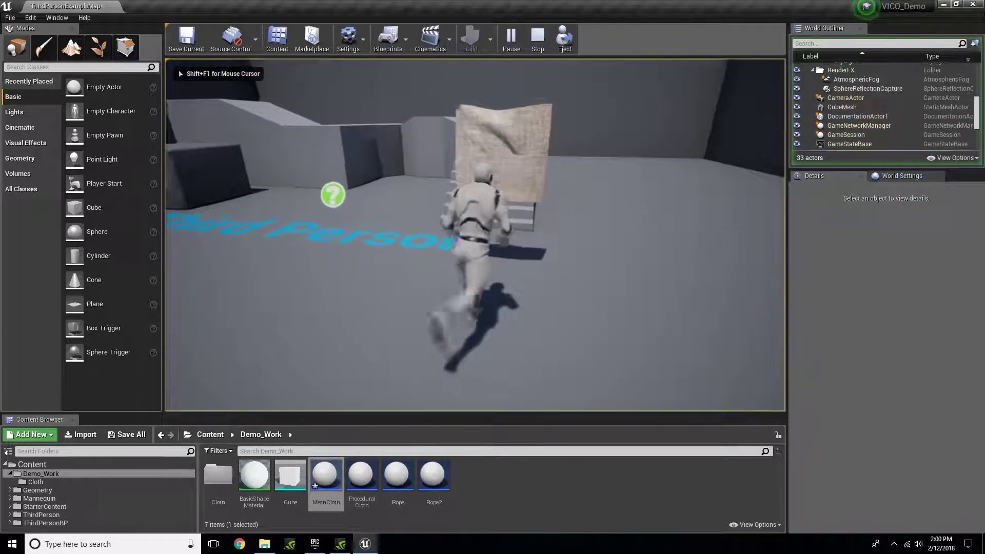
pyautogui.press('s')
pyautogui.press('s')
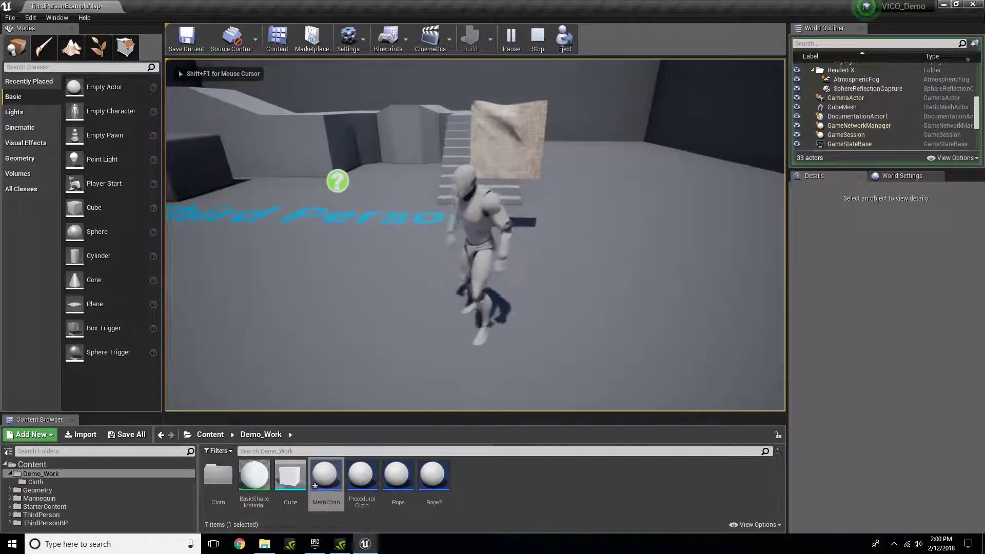
pyautogui.press('d')
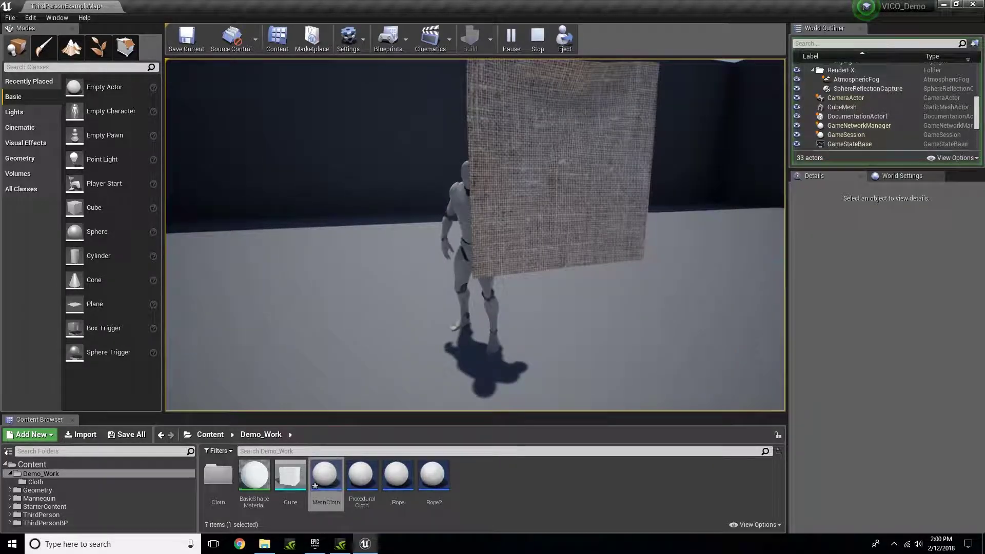
pyautogui.press('w')
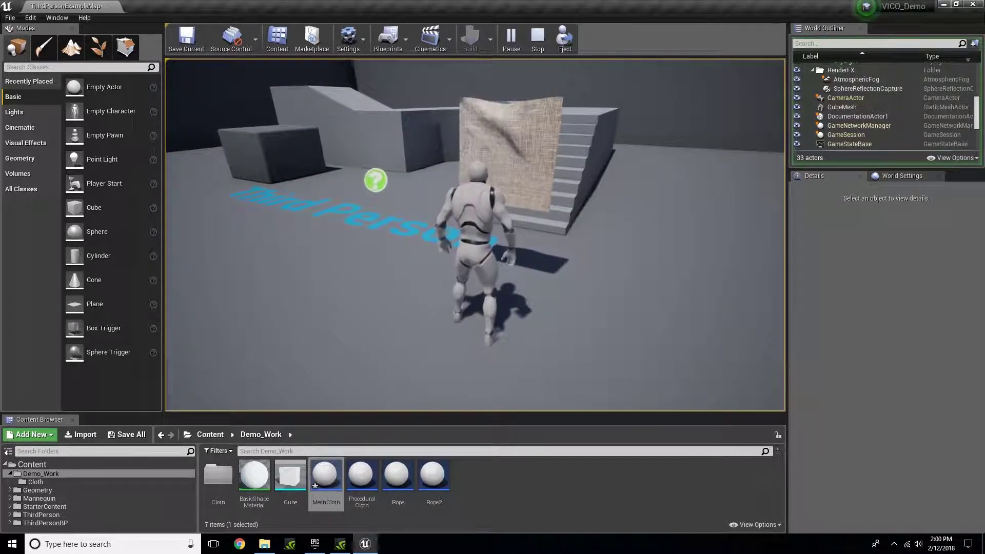
pyautogui.press('s')
pyautogui.press('d')
pyautogui.press('w')
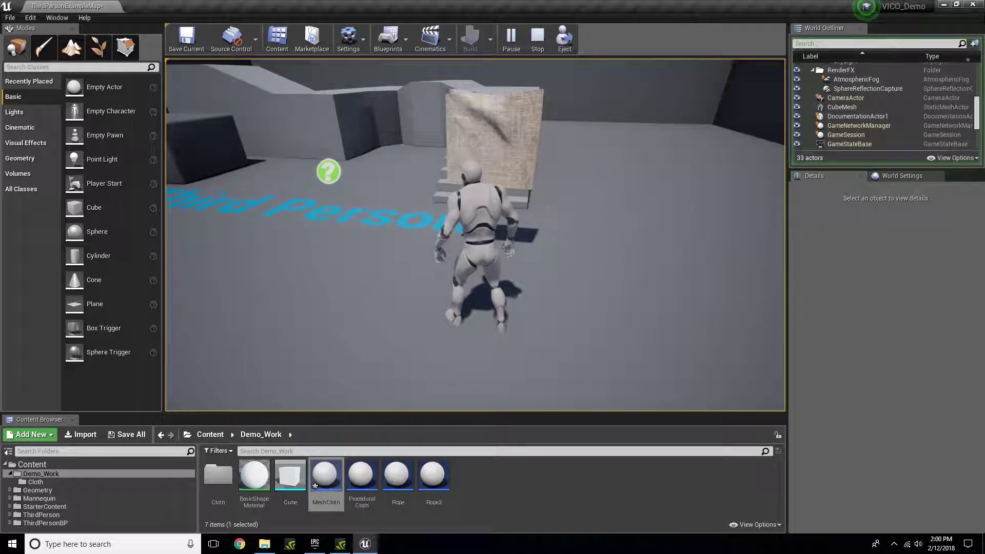
pyautogui.press('w')
pyautogui.press('d')
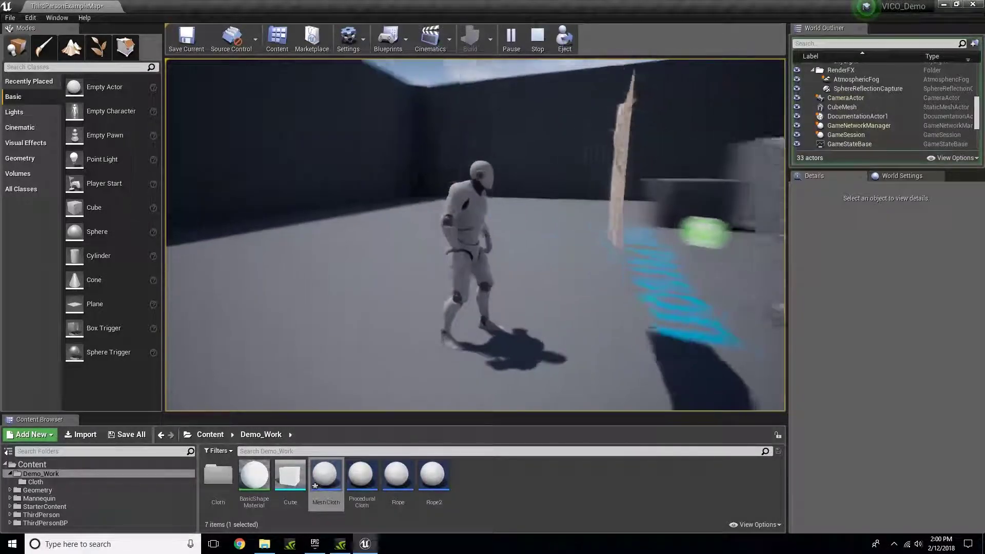
pyautogui.press('w')
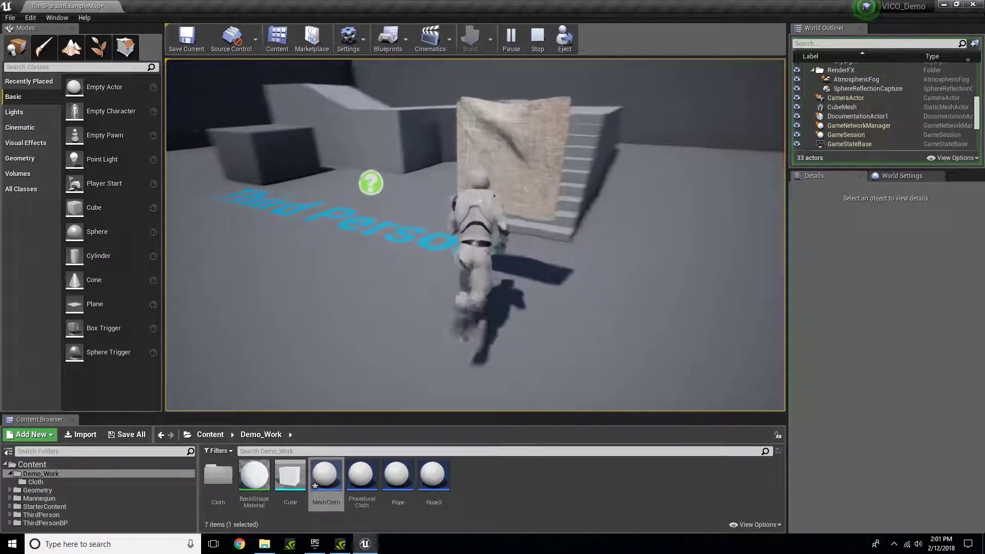
pyautogui.press('a')
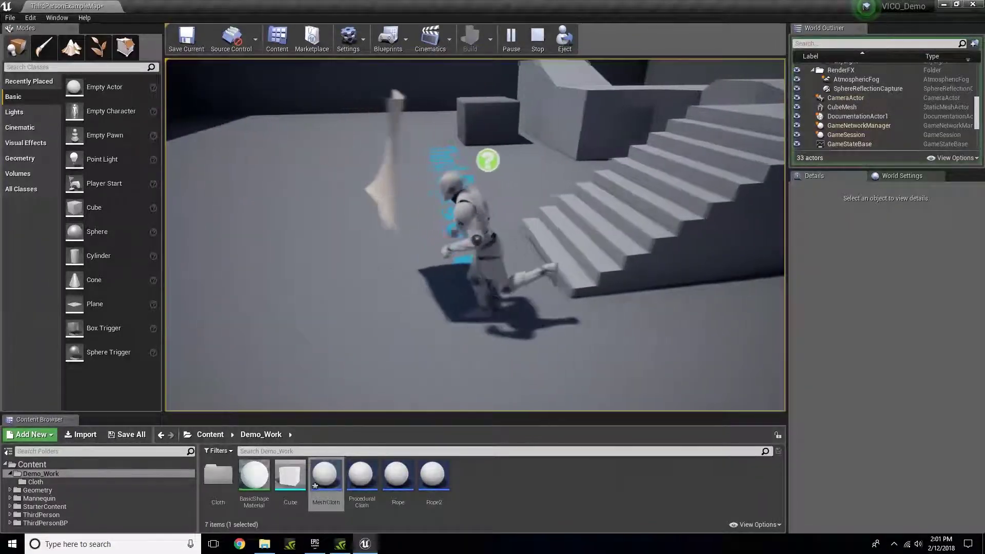
pyautogui.press('w')
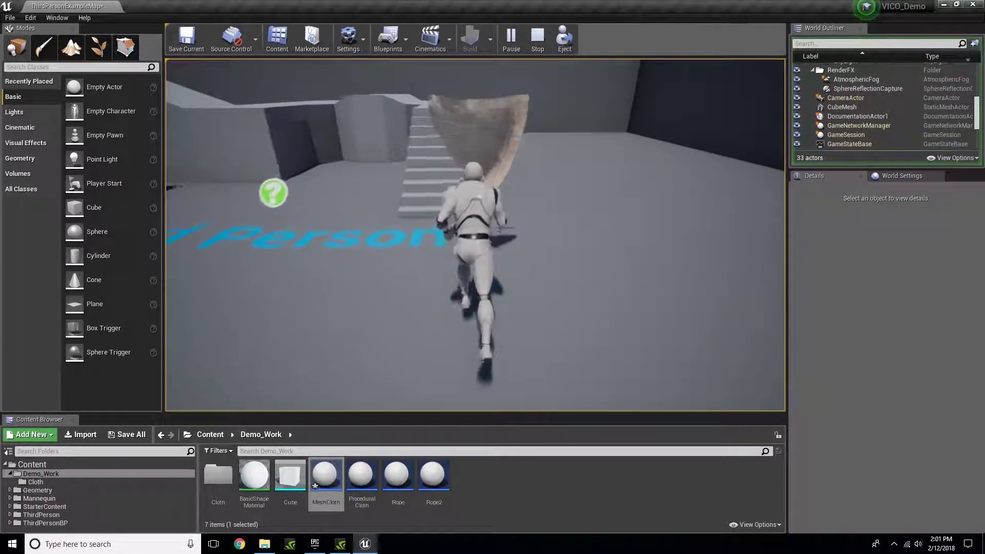